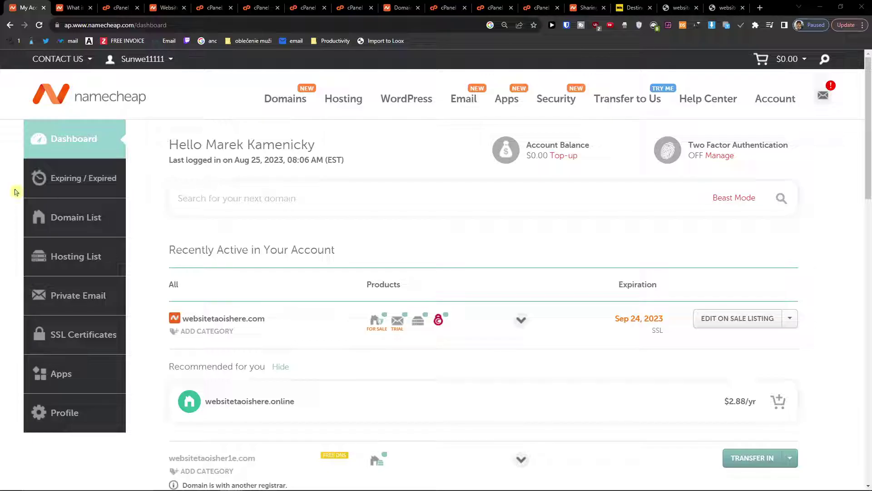
# - Go to the Domain List page showing websitetaoishere.com as active
pyautogui.click(84, 220)
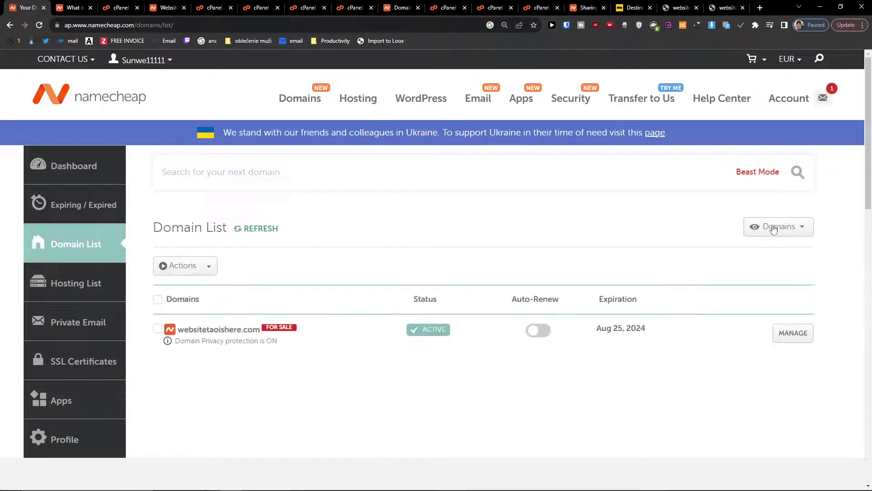
# - Switch the list view from domains only to All Products
pyautogui.click(778, 226)
pyautogui.click(778, 268)
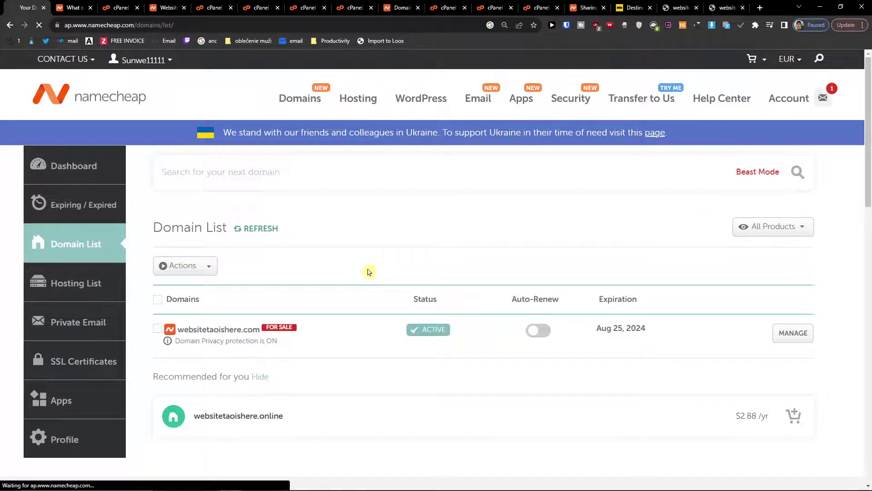
pyautogui.scroll(-3, 363, 272)
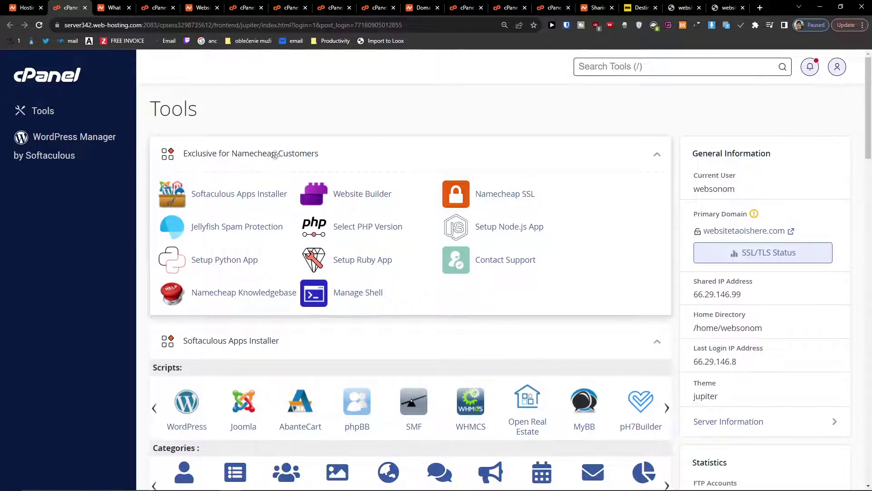
# - Enter the Namecheap SSL tool and dismiss the green Done! uninstall banner
pyautogui.click(495, 194)
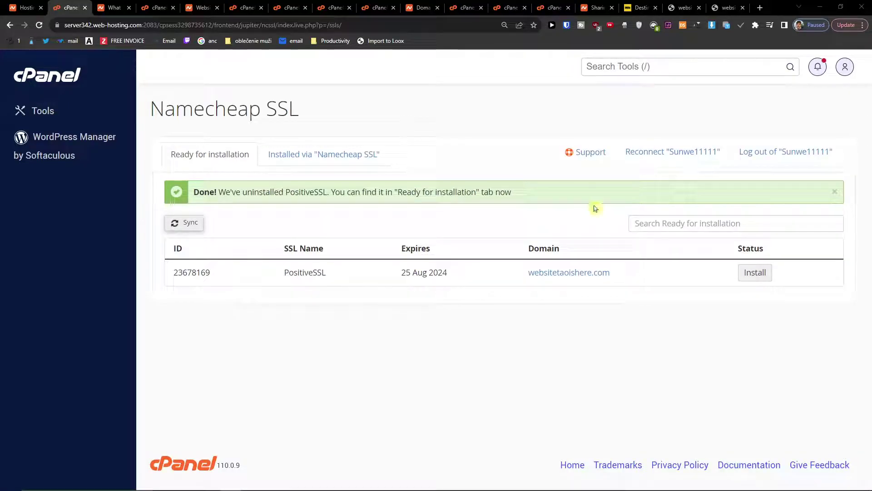
pyautogui.click(834, 193)
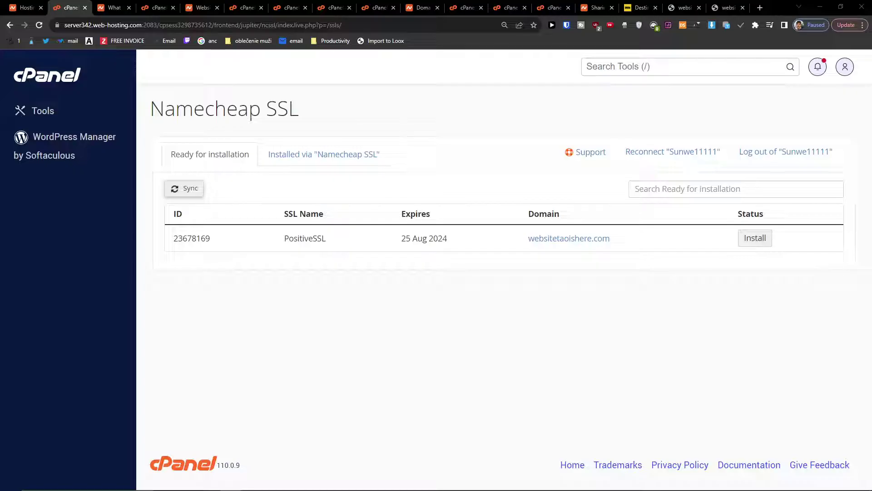
# - Start the PositiveSSL install and review the available domain choices
pyautogui.click(757, 240)
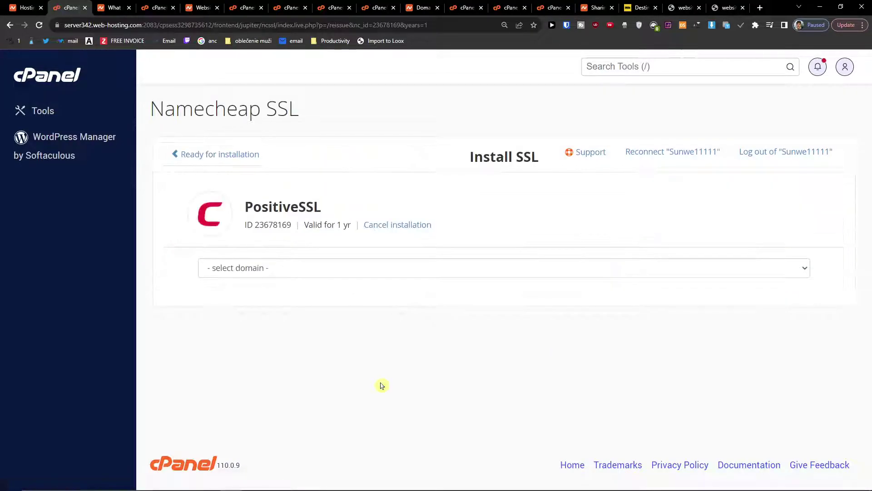
pyautogui.click(253, 269)
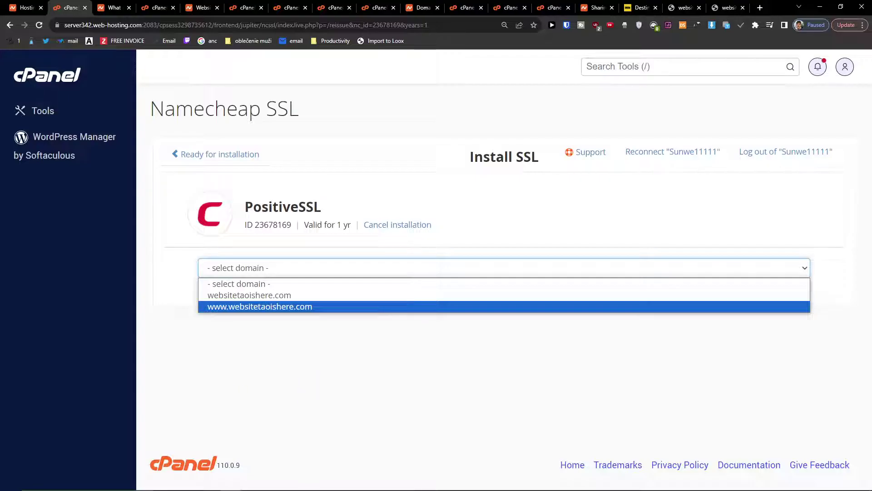
pyautogui.press('Up')
pyautogui.press('Up')
pyautogui.press('Return')
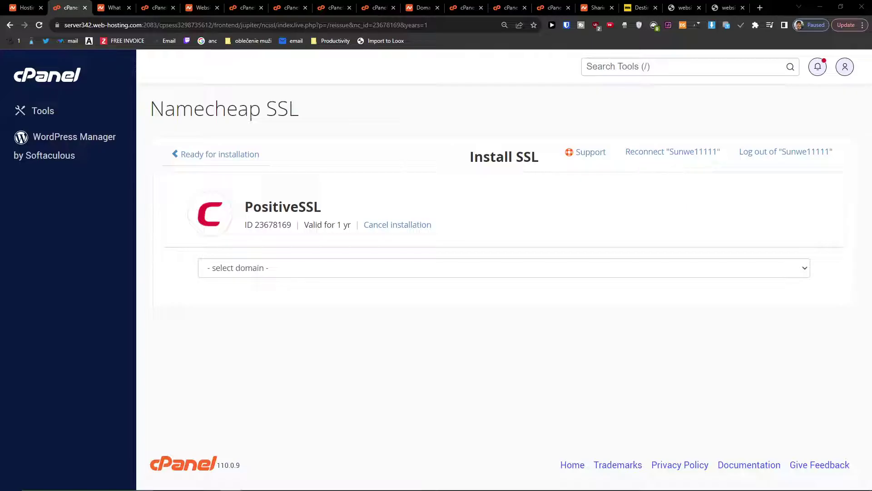
pyautogui.click(319, 268)
pyautogui.click(276, 294)
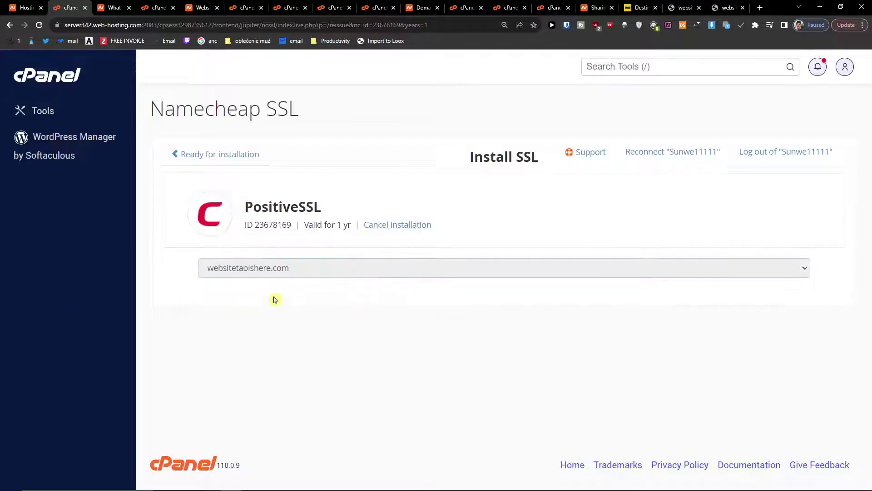
pyautogui.click(304, 273)
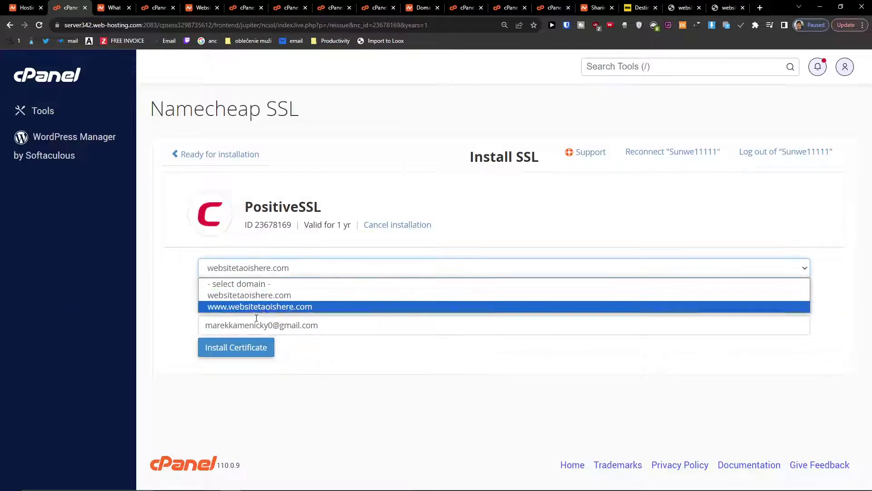
pyautogui.click(261, 308)
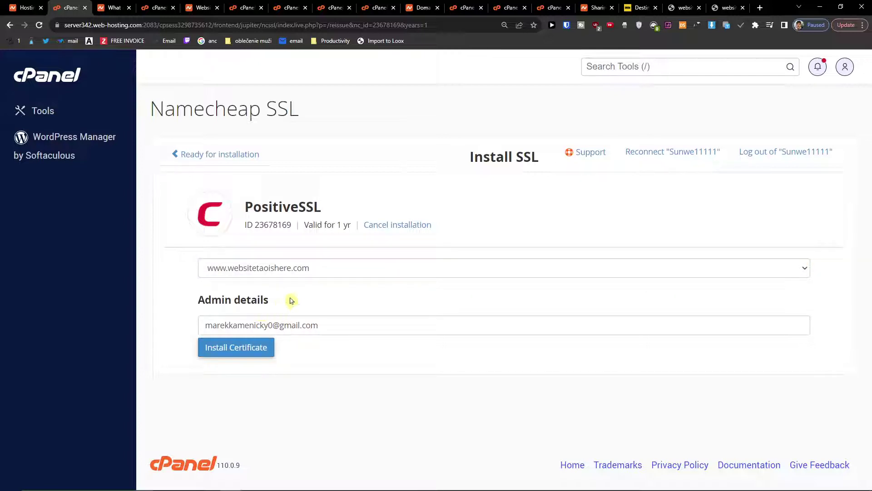
pyautogui.click(307, 267)
pyautogui.click(276, 308)
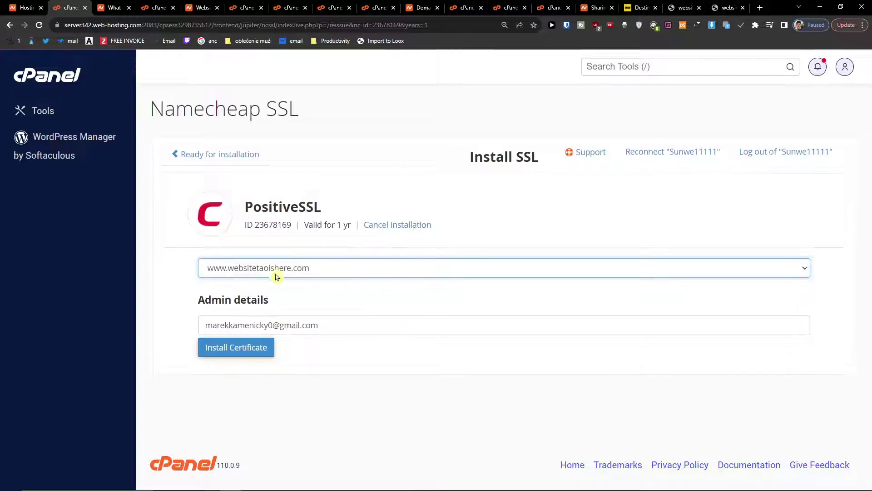
pyautogui.click(231, 348)
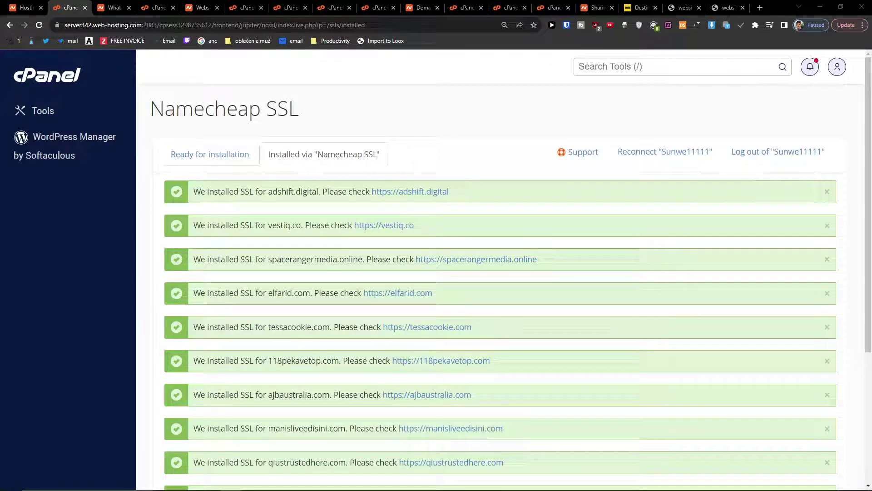
pyautogui.scroll(-3, 525, 359)
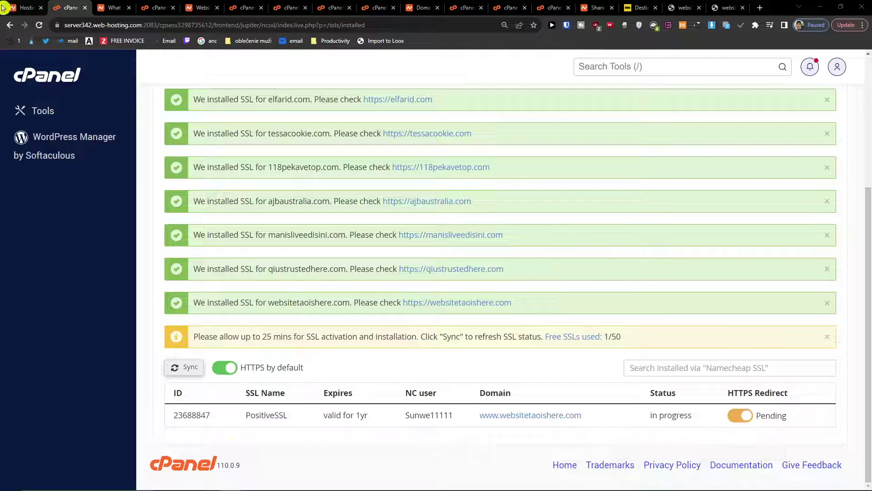
# - Reload the installed list and check the PositiveSSL entry's in progress status
pyautogui.press('F5')
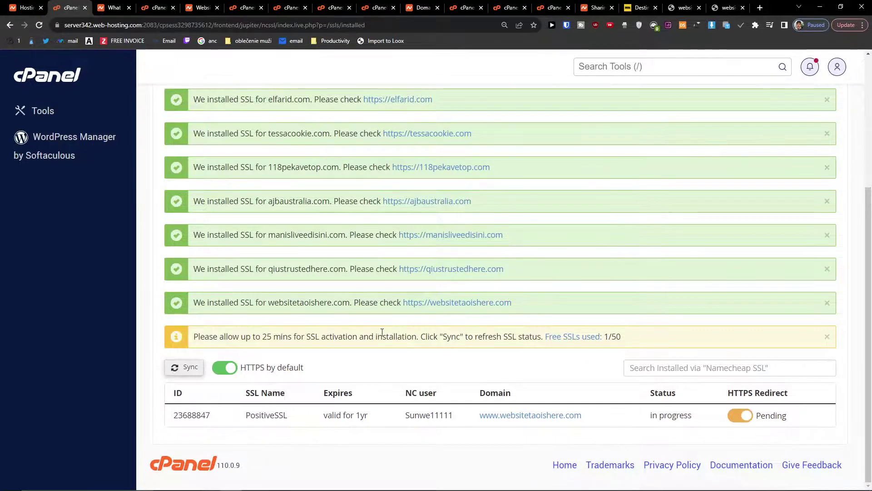
pyautogui.moveTo(649, 415); pyautogui.dragTo(702, 419)
pyautogui.scroll(2, 698, 415)
pyautogui.scroll(-2, 702, 419)
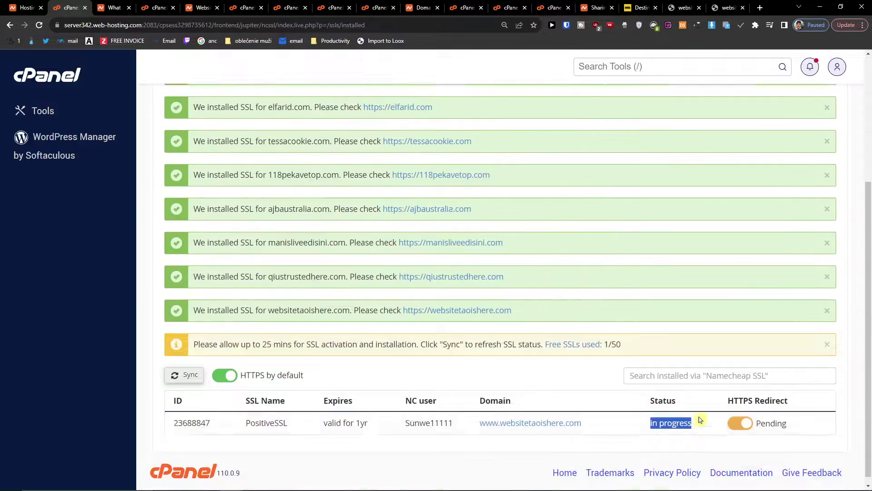
pyautogui.scroll(3, 262, 430)
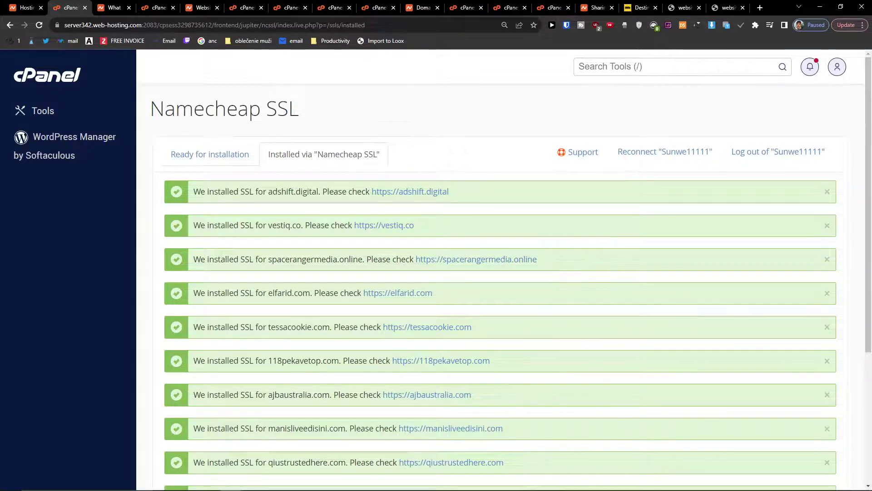
pyautogui.scroll(-3, 255, 276)
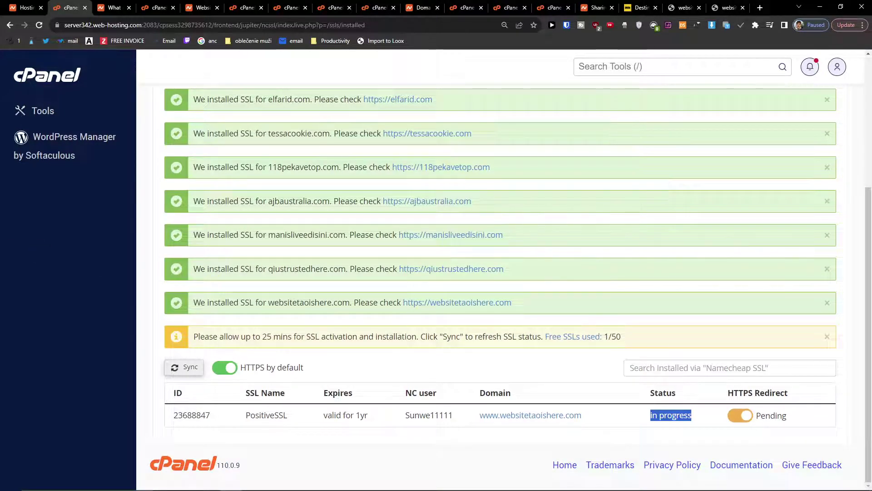
pyautogui.scroll(3, 602, 368)
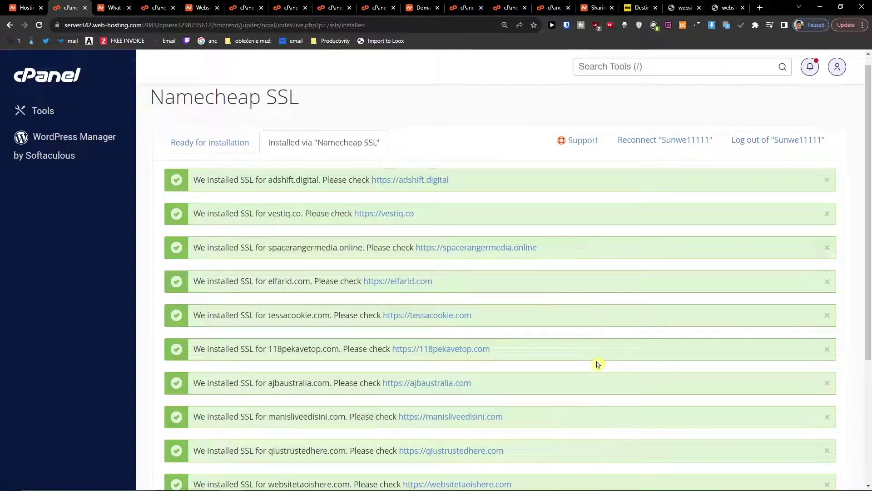
pyautogui.scroll(-3, 590, 361)
pyautogui.click(724, 415)
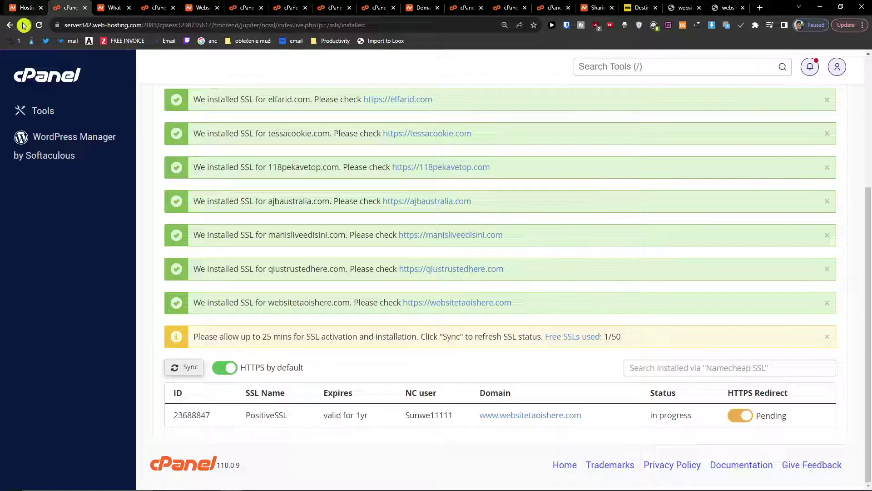
pyautogui.click(40, 25)
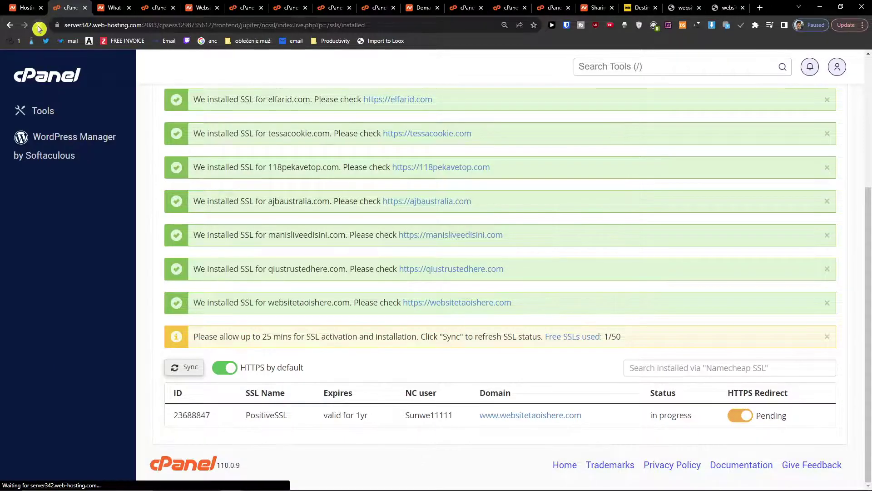